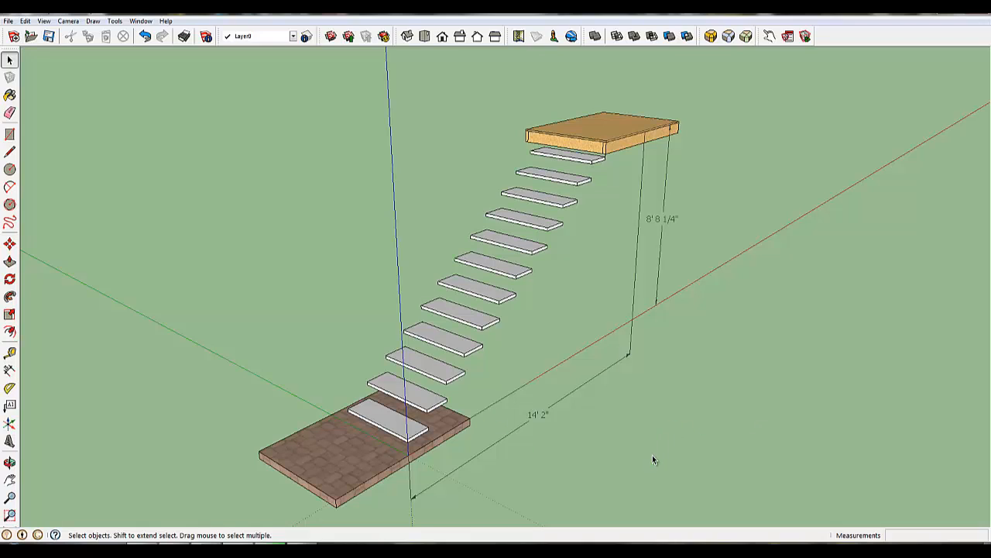
Step: Draw a 6' by 1.5" rectangle on the ground beside the stair
key(r)
click(603, 439)
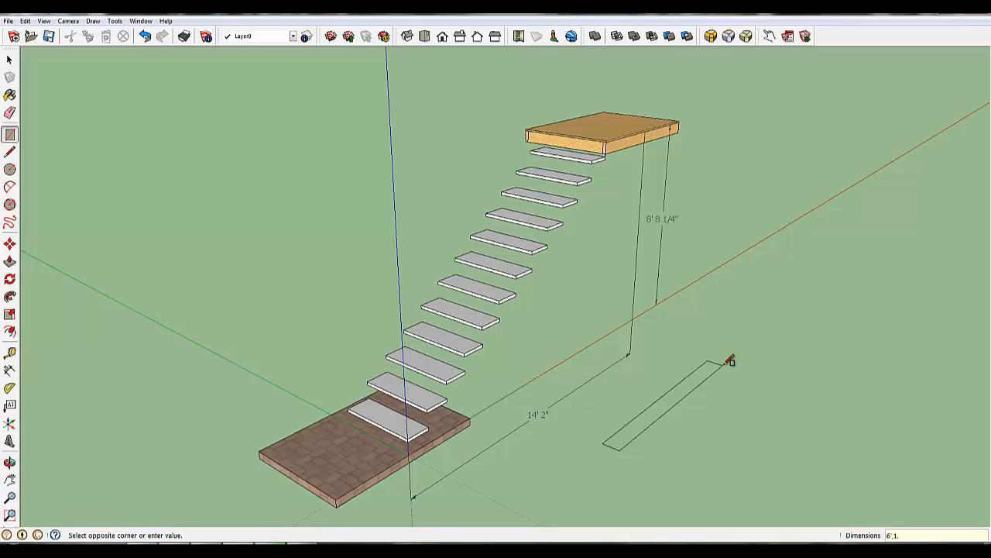
key(Return)
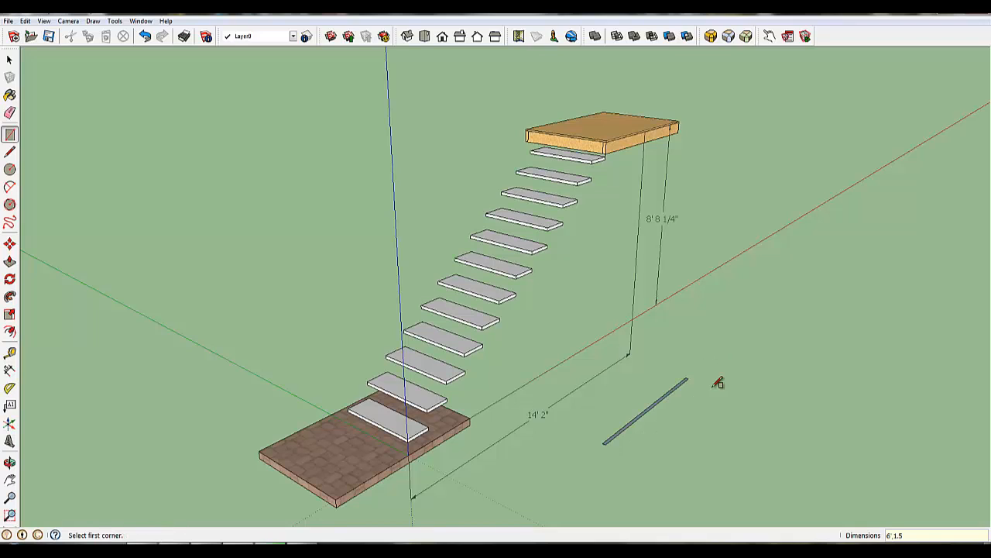
Step: Extrude the narrow rectangle upward 11.5" to form a stringer board
scroll(664, 421, up, 2)
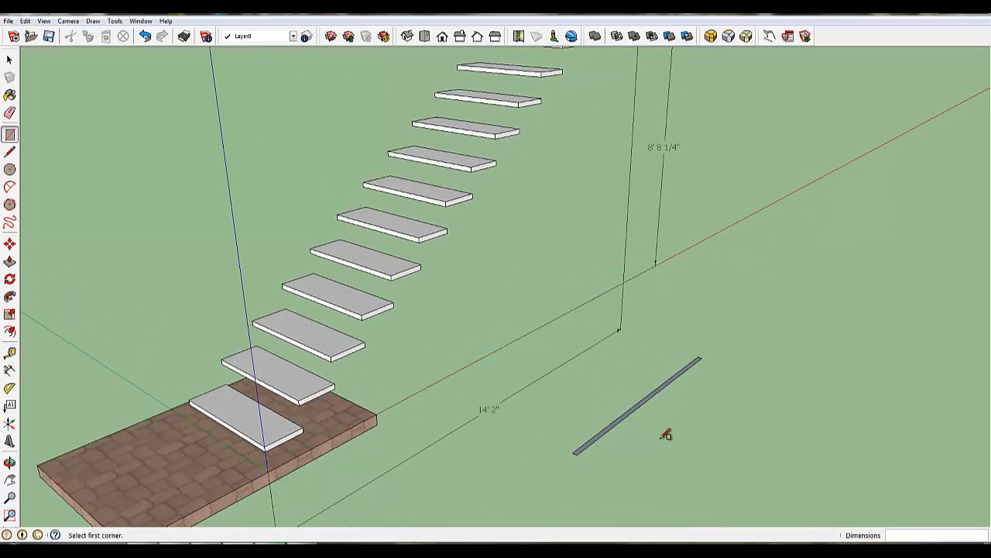
key(p)
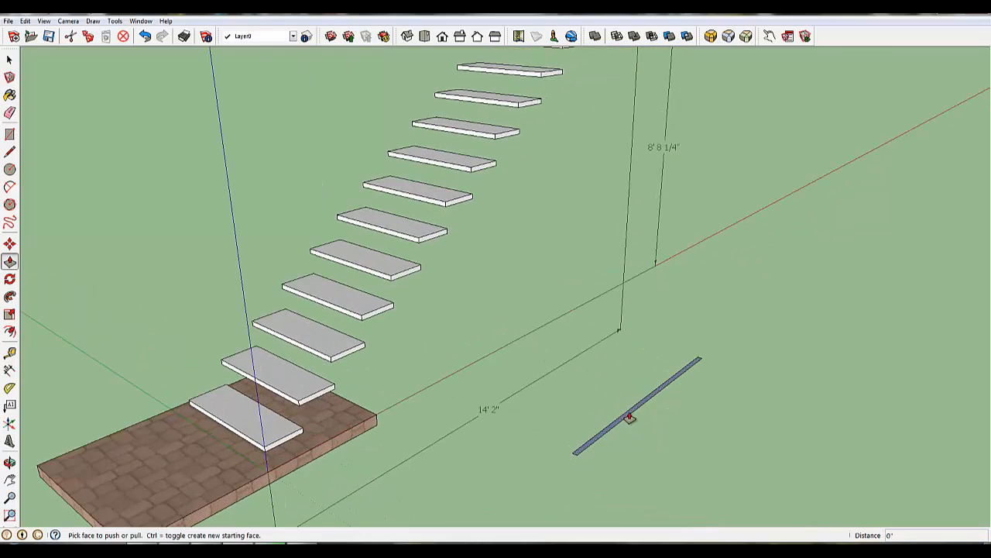
drag(629, 418, 629, 392)
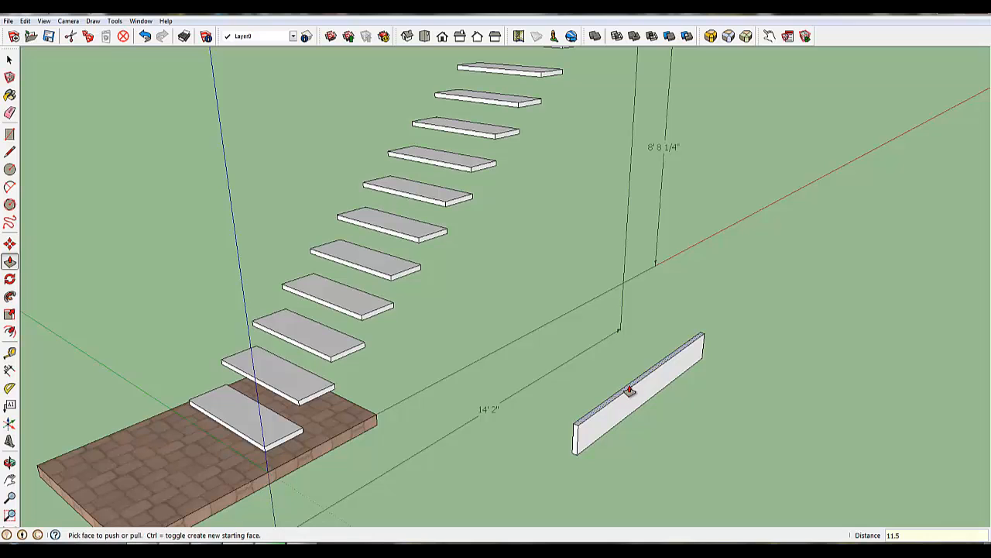
key(Return)
Step: Select the whole stringer board and make it a group
middle_drag(635, 399, 662, 422)
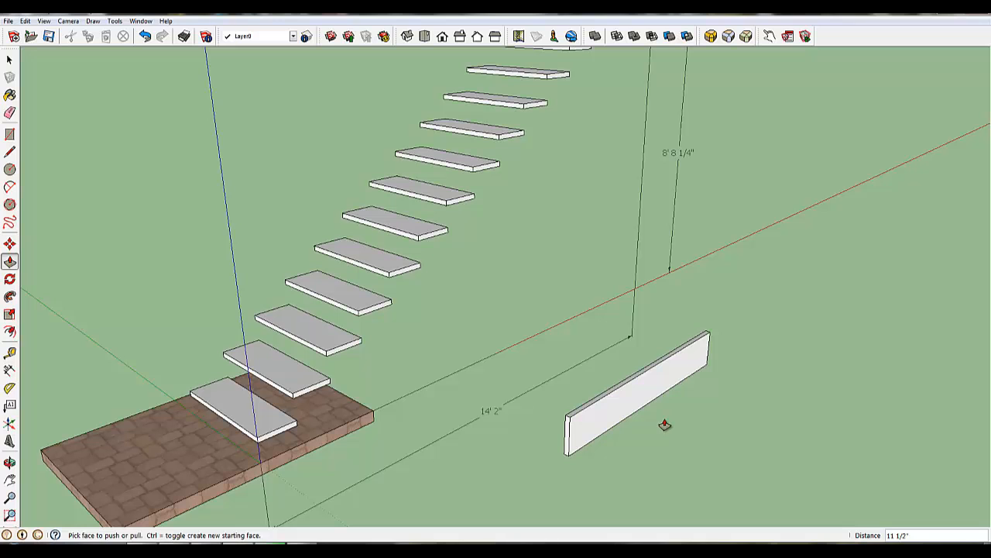
middle_drag(664, 425, 826, 396)
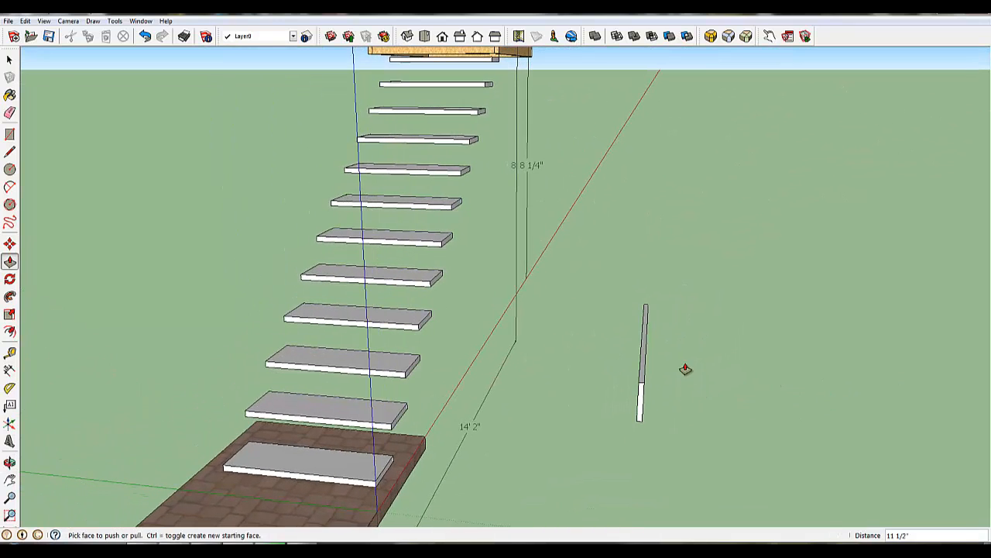
key(space)
drag(606, 287, 675, 443)
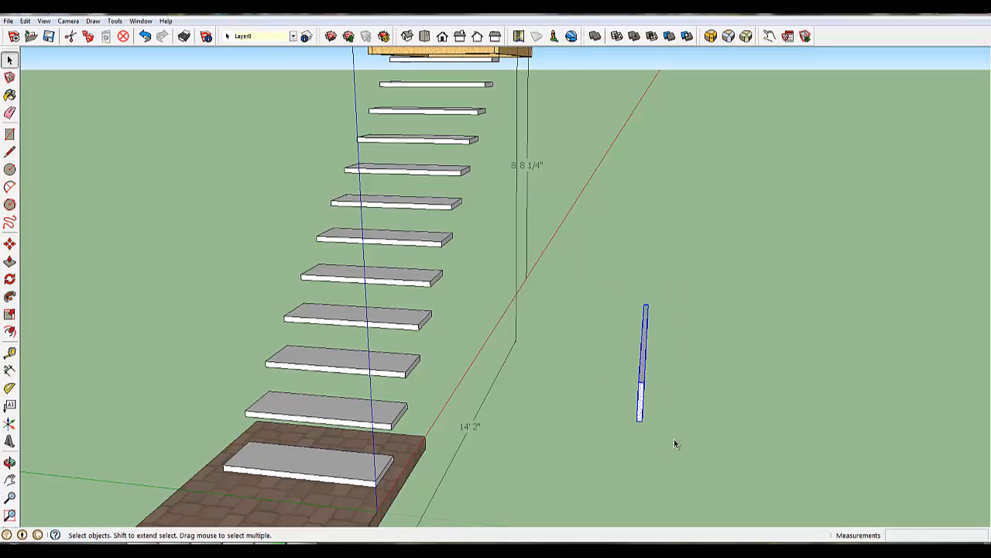
right_click(642, 389)
click(674, 307)
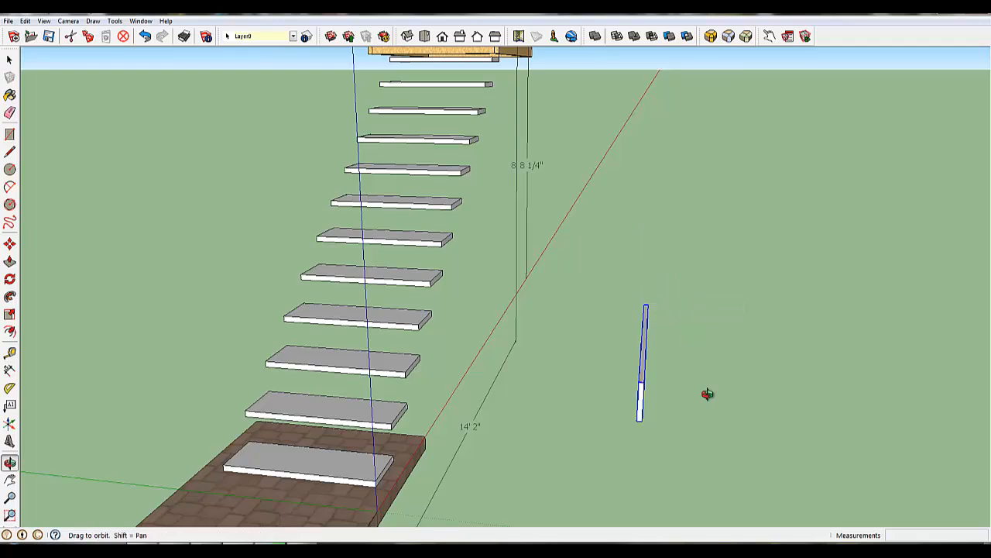
Step: Move the stringer board by its lower end corner onto the upper front corner of the third tread
middle_drag(708, 394, 606, 310)
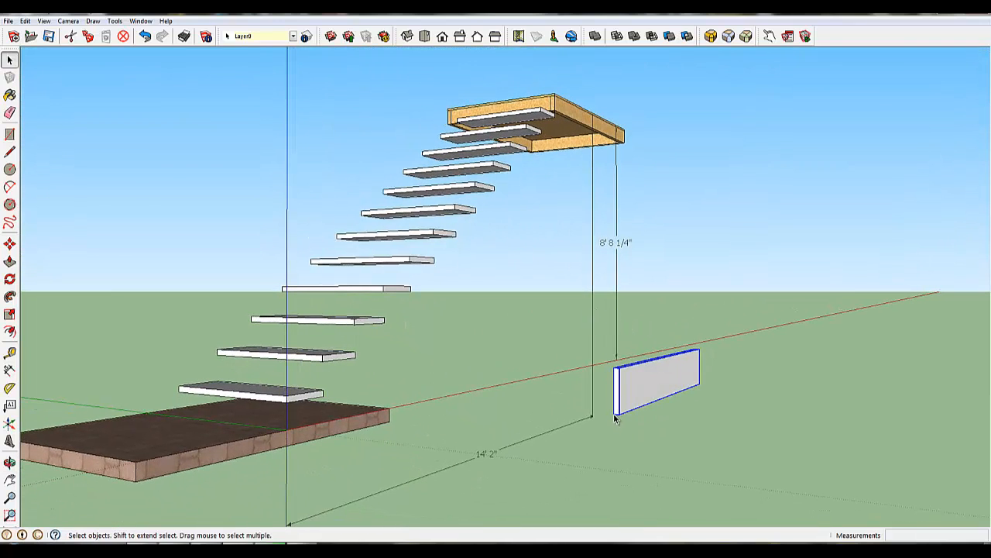
key(m)
scroll(614, 418, up, 4)
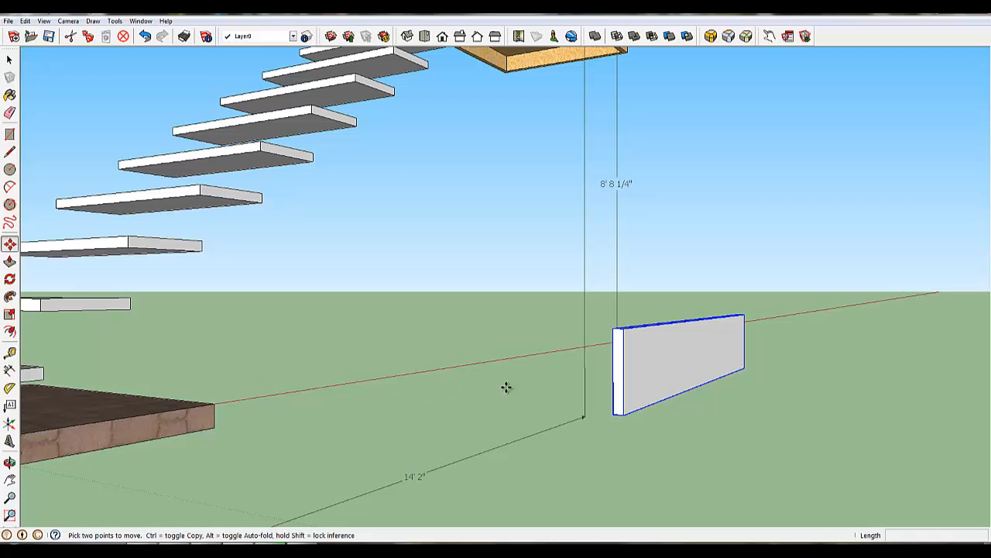
click(612, 414)
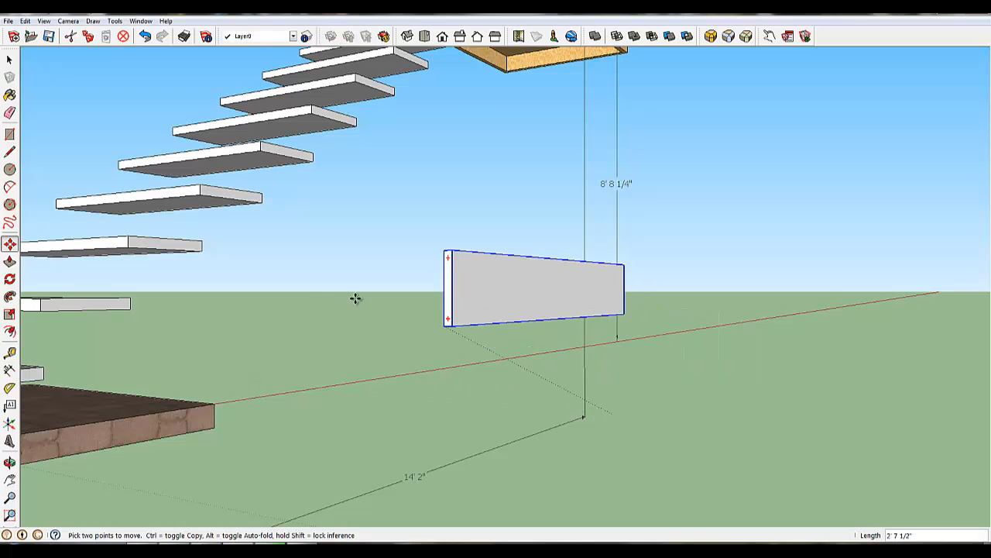
click(129, 236)
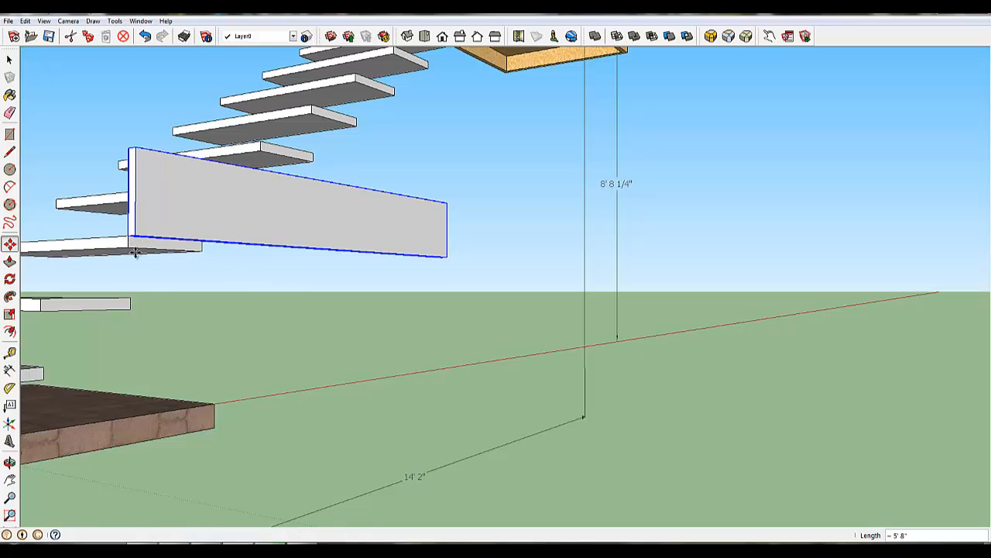
Step: Rotate the stringer board about its corner on the third tread by about 36.1 degrees to follow the treads' front corners
middle_drag(151, 339, 402, 352)
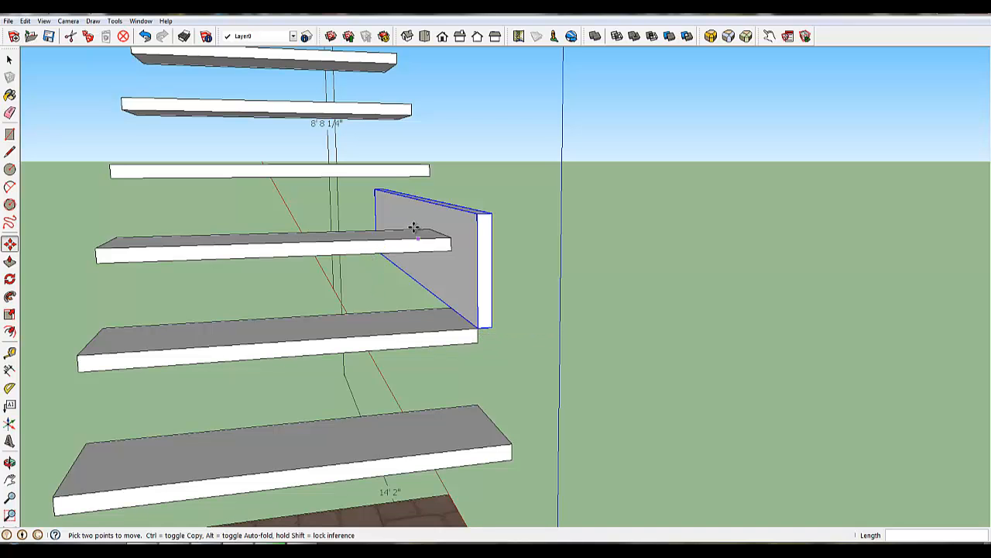
middle_drag(381, 282, 650, 250)
key(q)
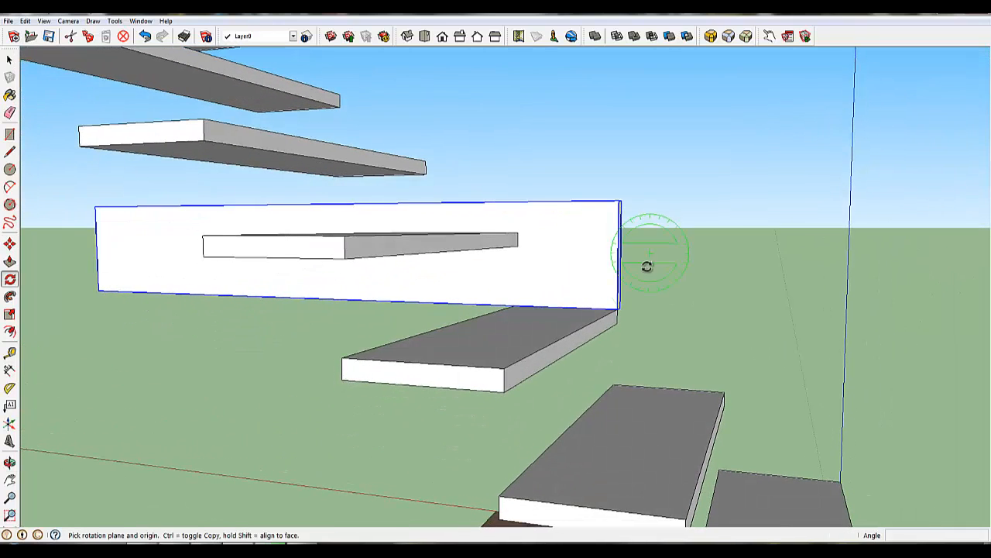
click(615, 309)
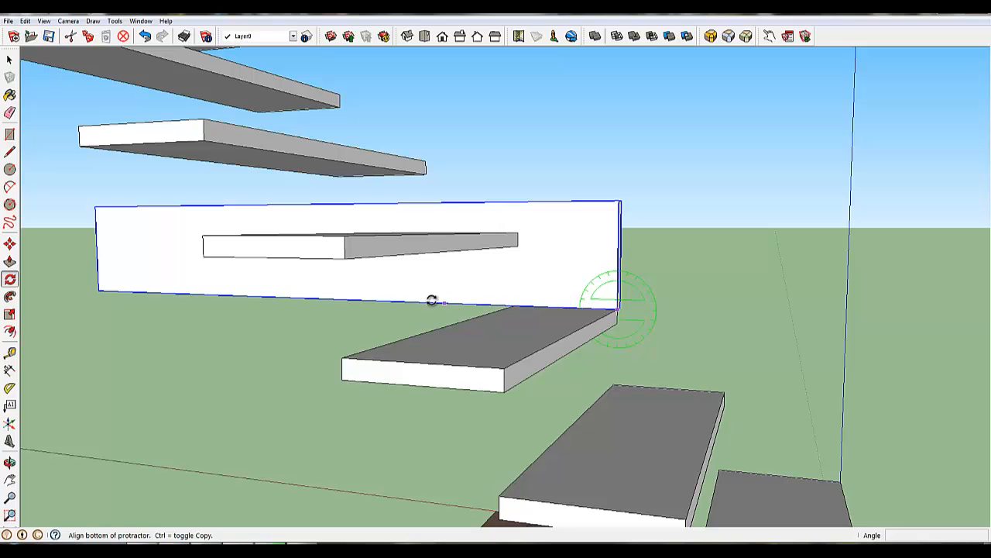
click(270, 296)
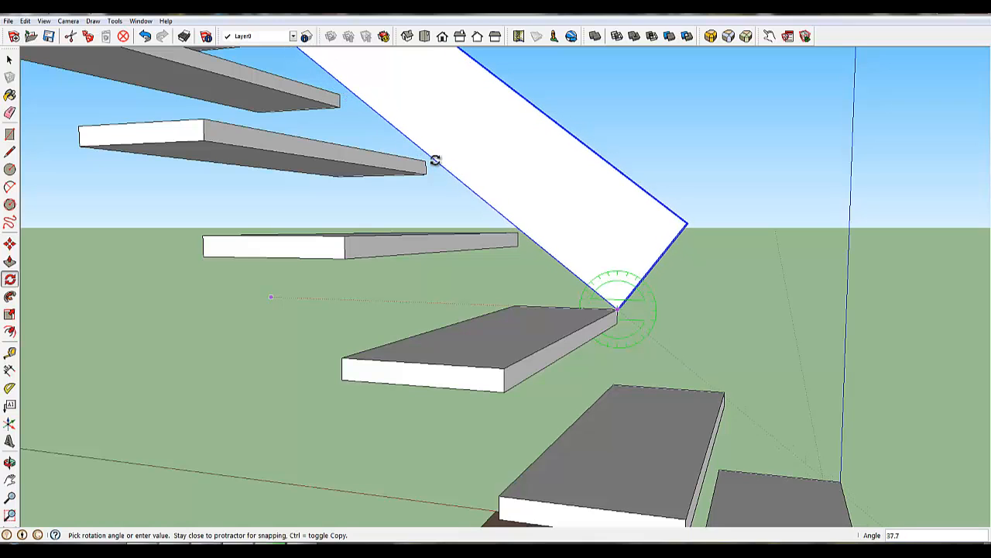
click(425, 163)
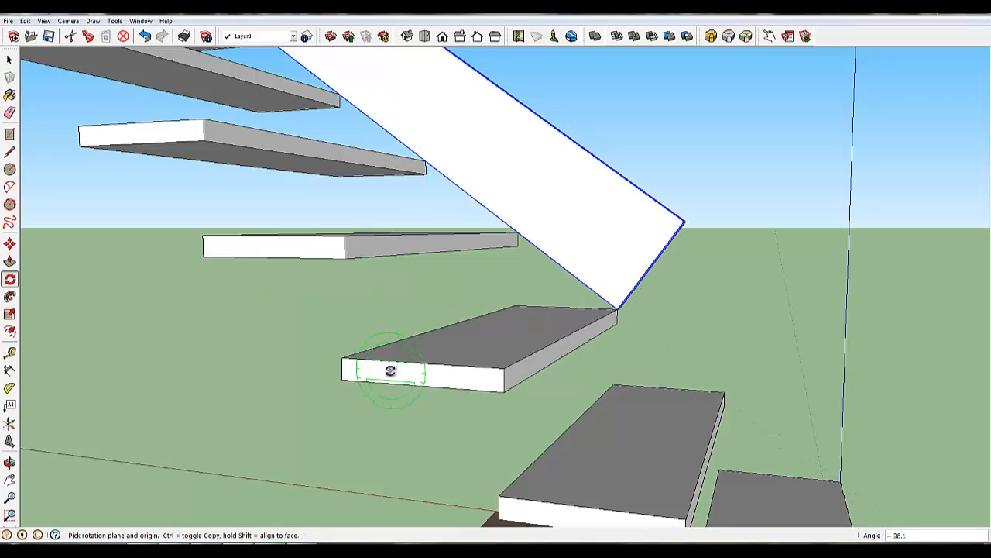
Step: Move the sloped stringer board straight down about 1' so it runs alongside the tread ends
middle_drag(363, 354, 379, 340)
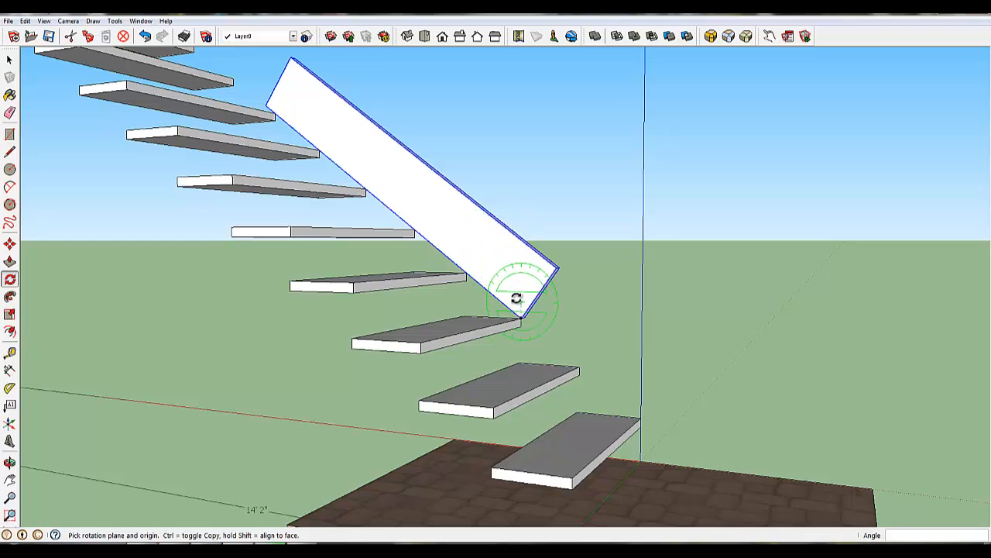
key(m)
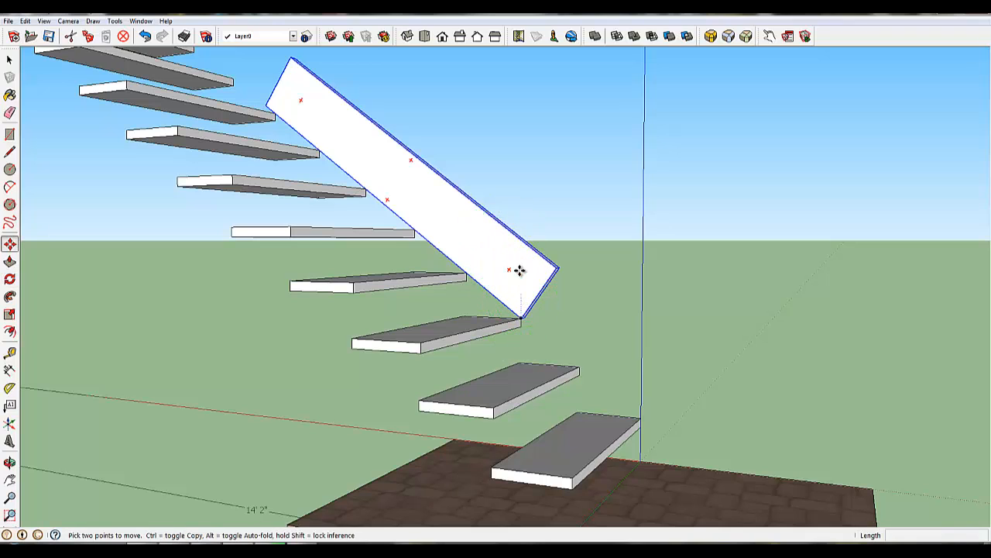
click(531, 271)
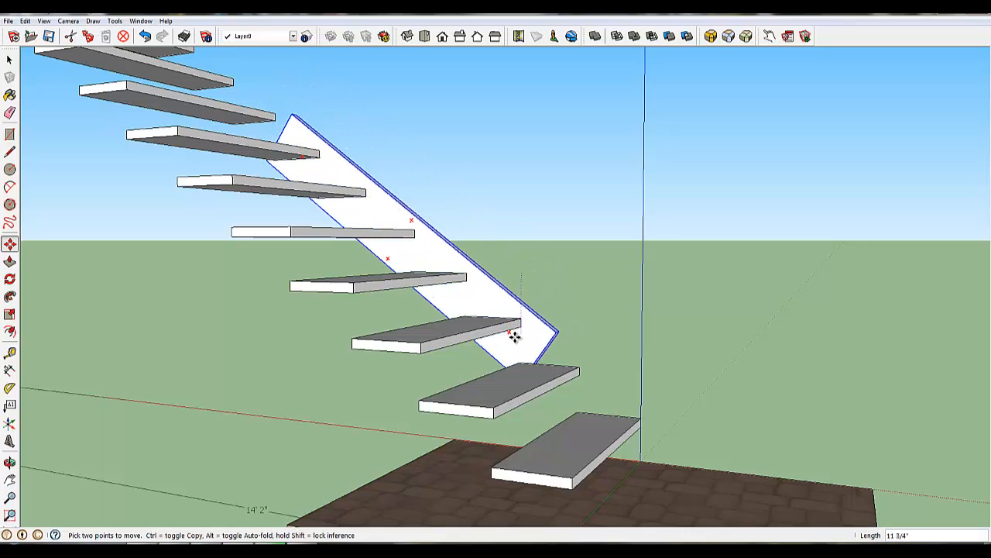
click(514, 335)
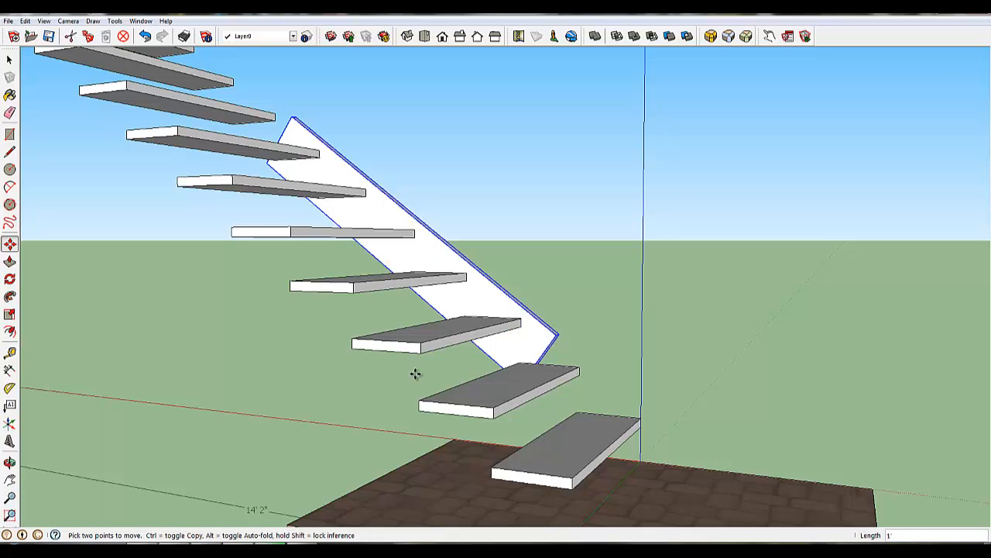
Step: Open the stringer group for editing and extend its lower end about 3' 1/2" past the paved bottom landing
middle_drag(414, 372, 150, 310)
key(m)
middle_drag(538, 306, 332, 336)
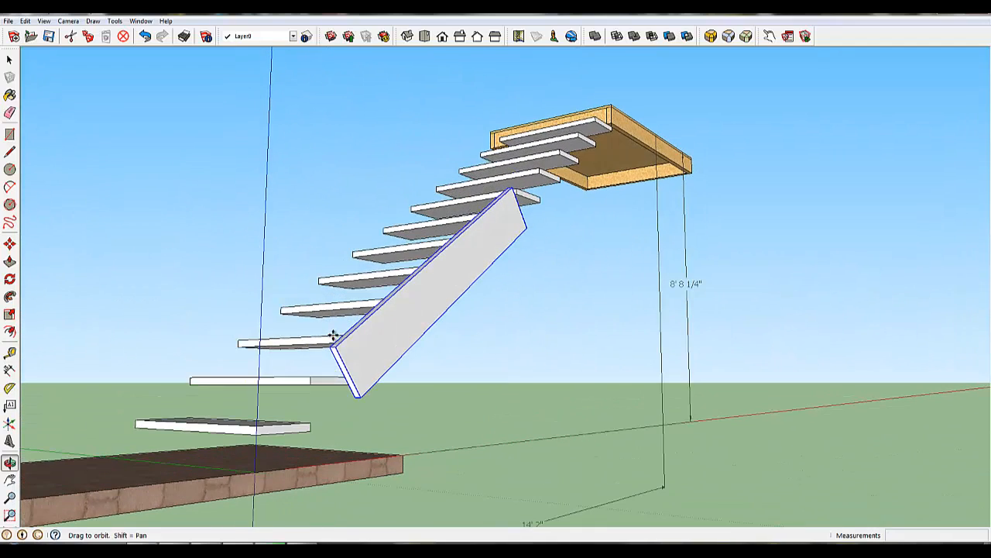
middle_drag(343, 410, 358, 417)
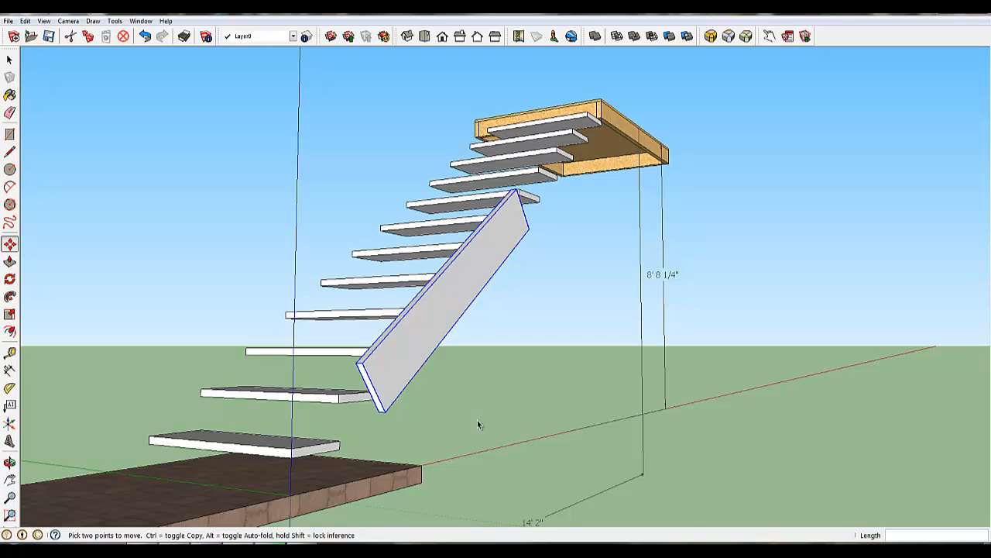
key(space)
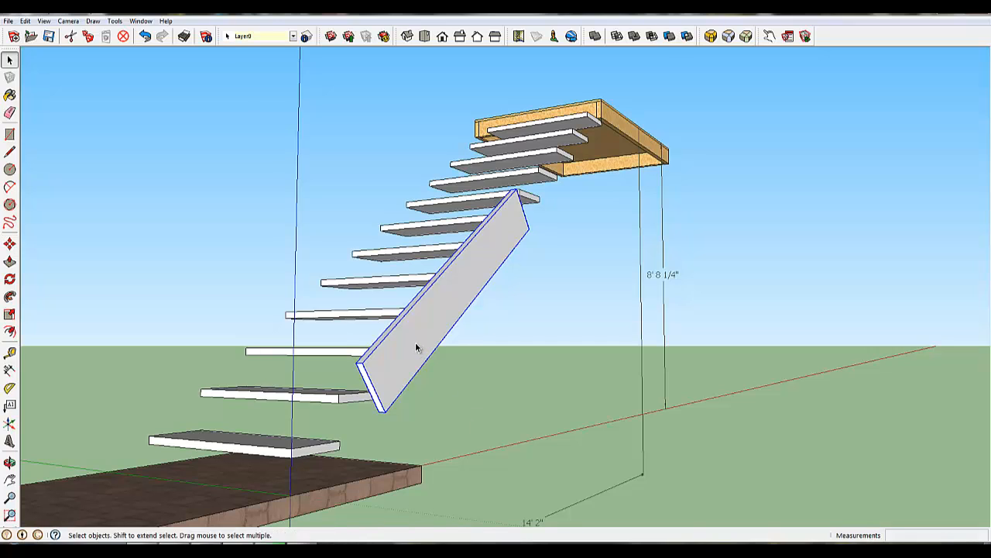
double_click(415, 347)
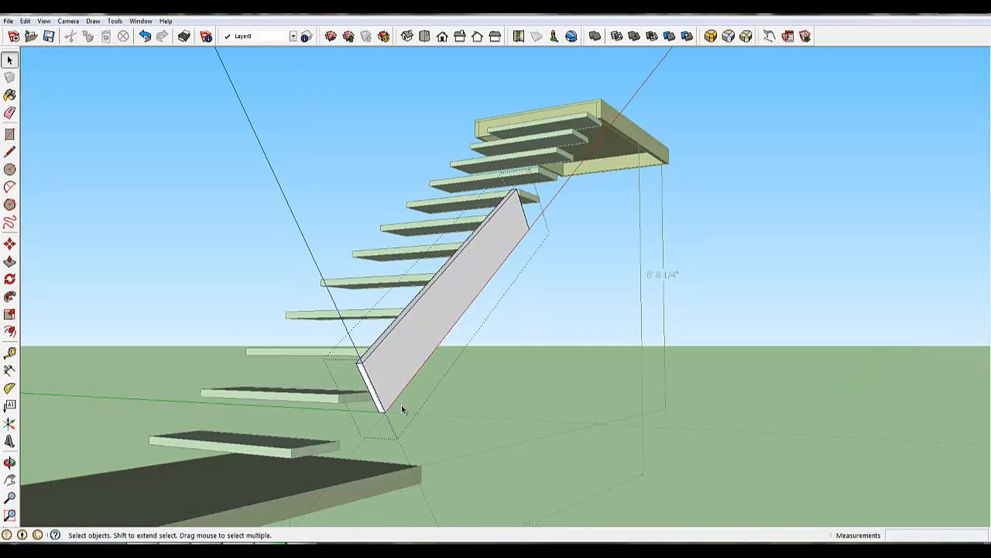
key(p)
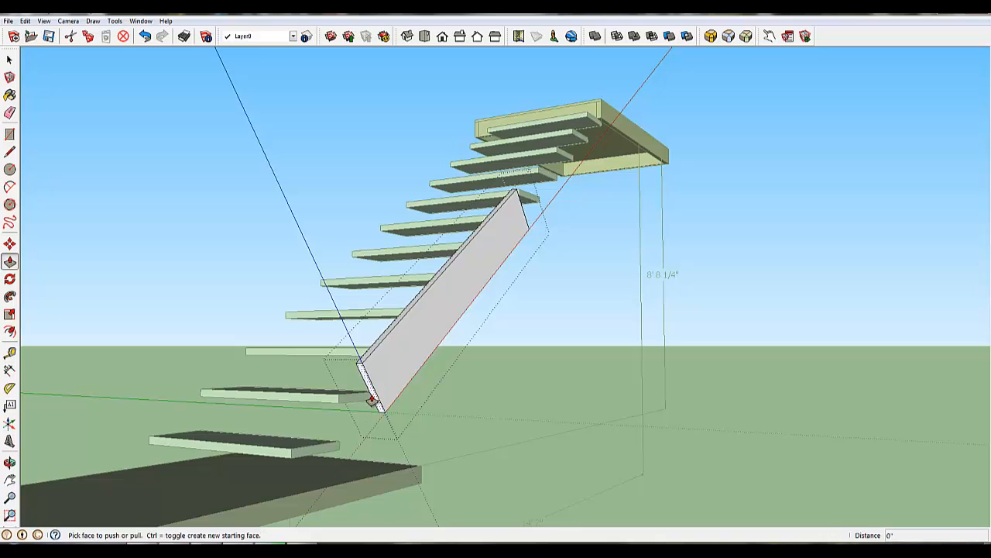
click(372, 403)
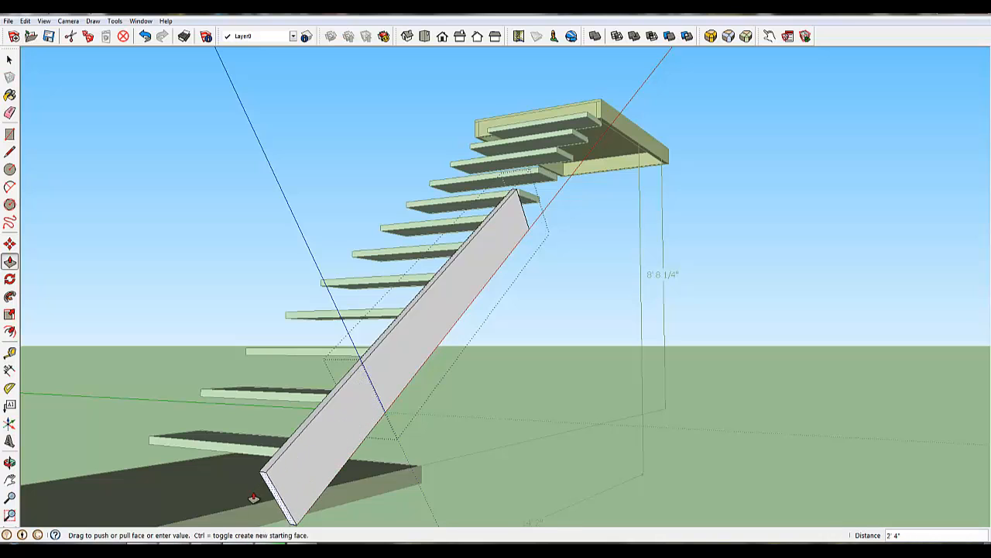
middle_drag(232, 523, 223, 519)
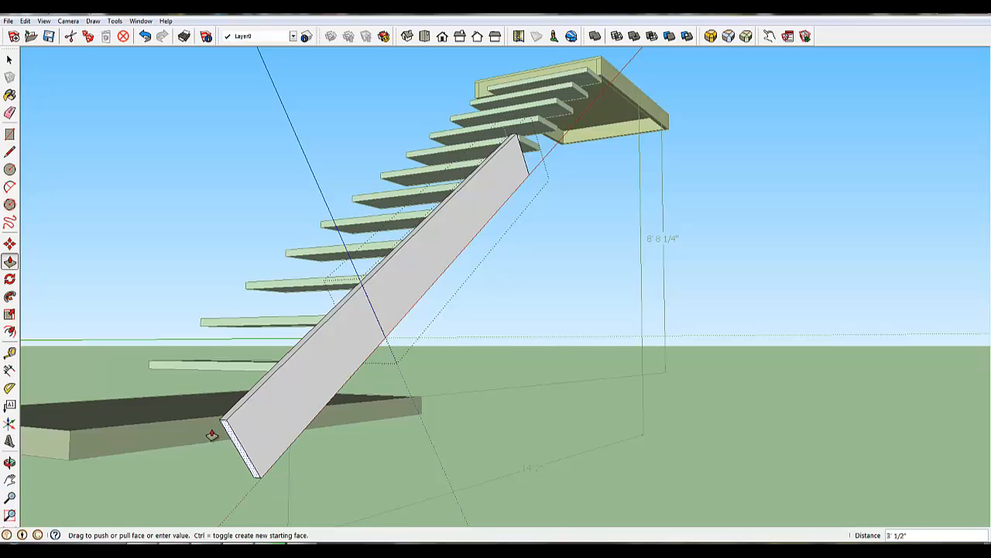
click(210, 434)
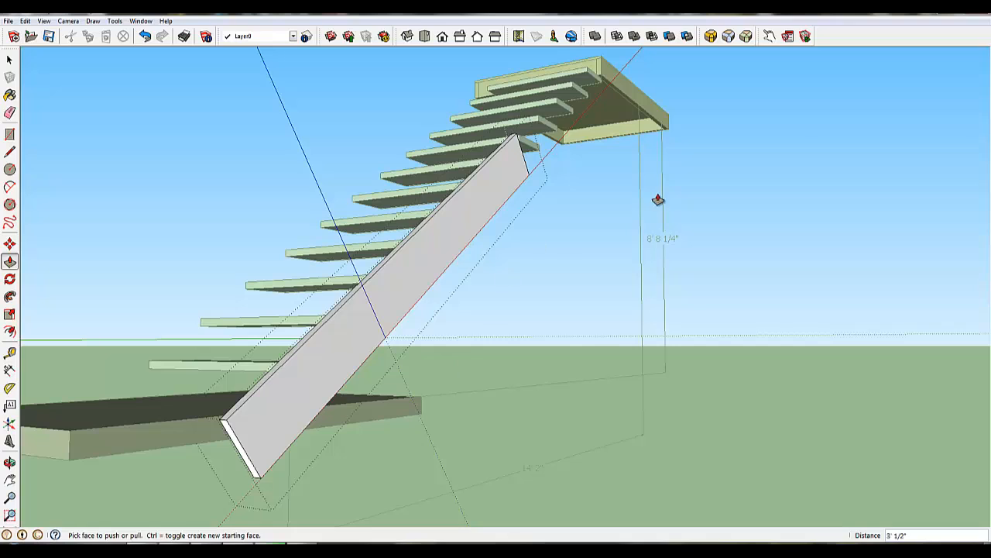
Step: Extend the stringer's upper end about 7' 4 1/2" along the slope past the wooden upper landing
middle_drag(657, 199, 477, 345)
drag(449, 203, 716, 194)
mouse_move(593, 230)
middle_down()
mouse_move(829, 339)
mouse_move(758, 279)
mouse_move(583, 254)
mouse_move(642, 227)
mouse_move(421, 266)
mouse_move(674, 327)
mouse_move(491, 325)
mouse_move(677, 268)
mouse_move(737, 234)
mouse_move(605, 343)
mouse_move(776, 286)
middle_up()
Step: Draw a cut line about 1' 7 1/2" long across the stringer's inner face, level with the paved bottom landing's top surface
key(p)
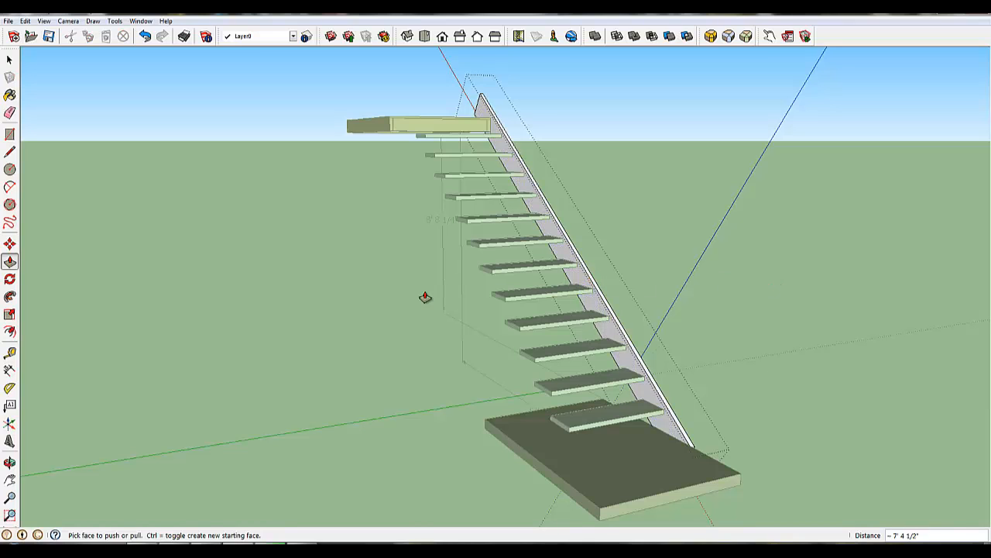
scroll(673, 410, up, 3)
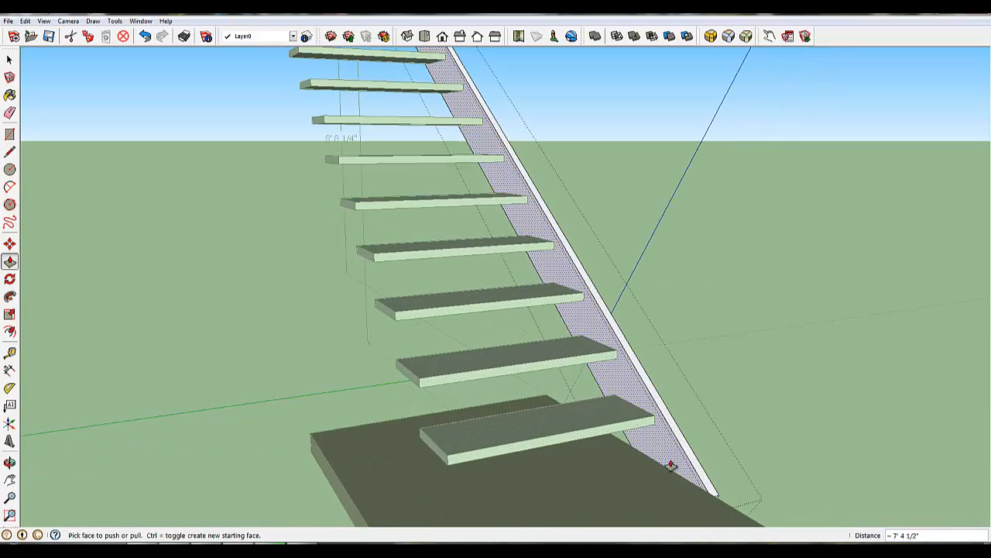
middle_drag(671, 464, 766, 429)
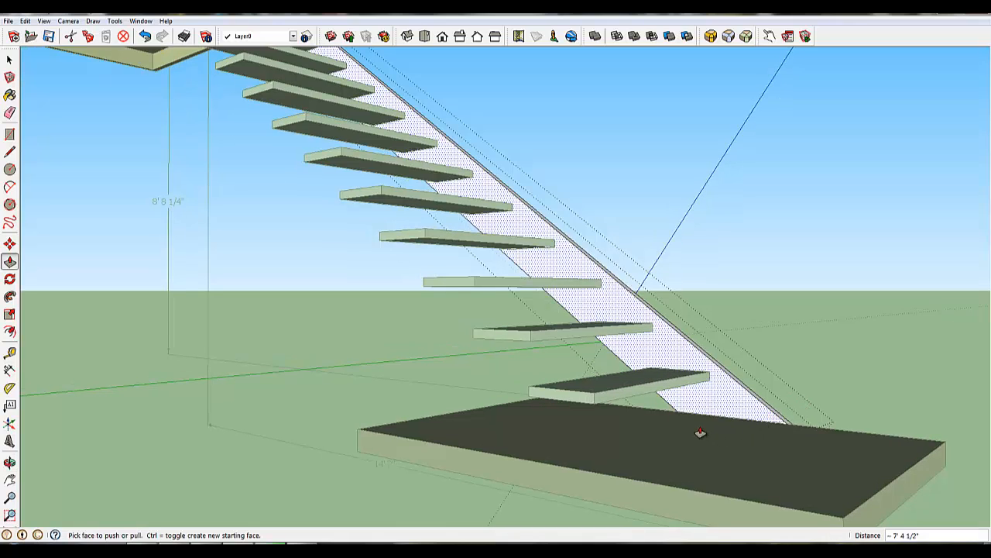
key(Escape)
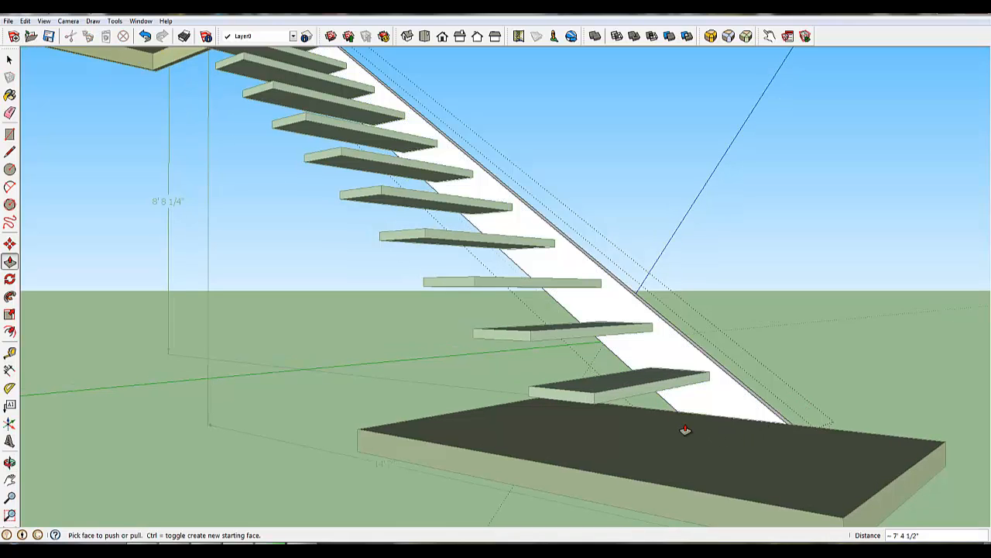
key(l)
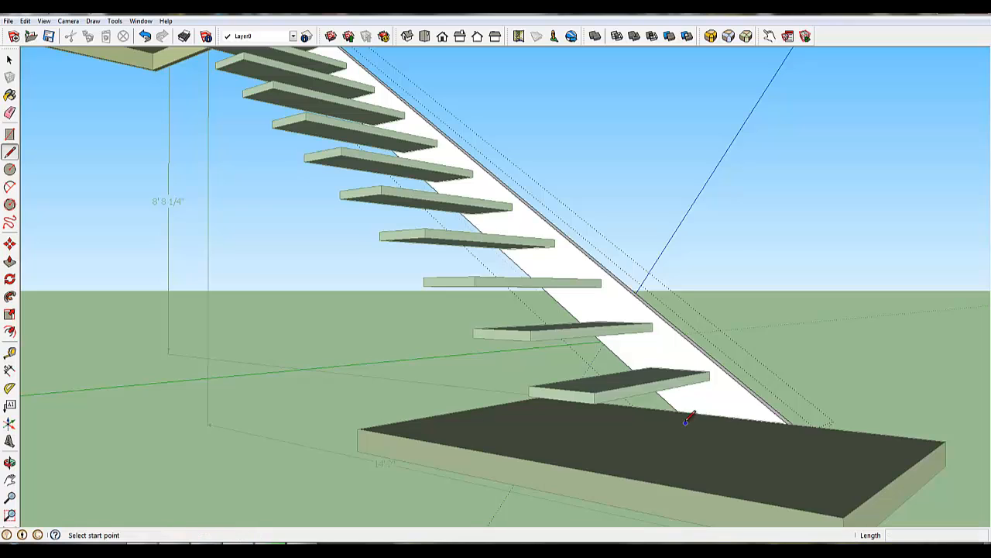
click(678, 411)
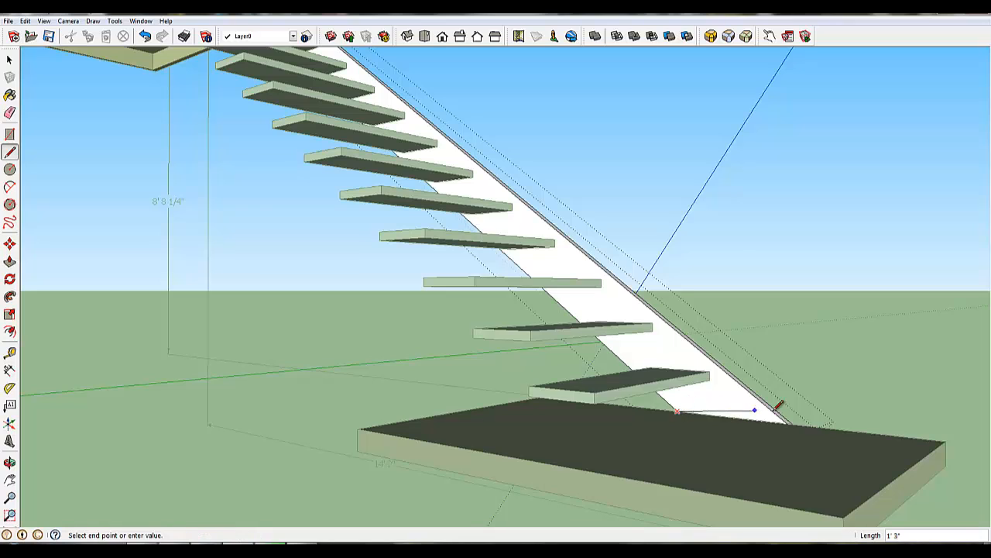
click(789, 420)
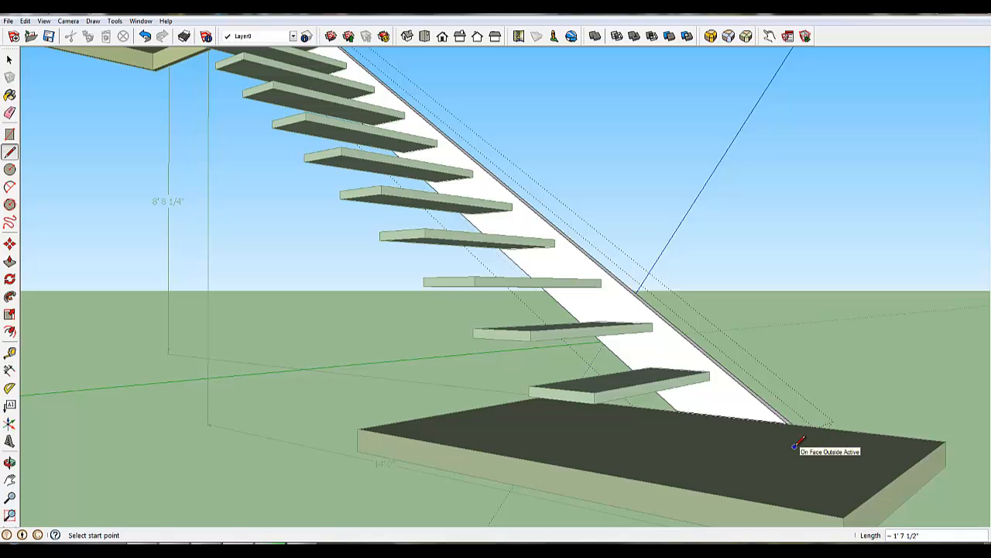
Step: Push the stringer's waste piece below the cut line through the board's 1 1/2" thickness to trim the lower end at the bottom landing
middle_drag(793, 449, 763, 425)
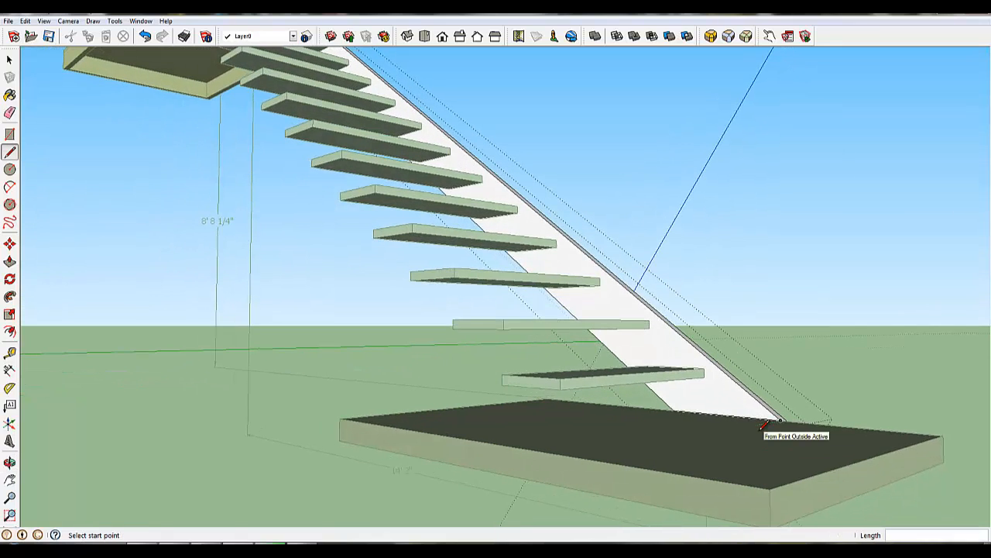
key(alt+x)
middle_drag(815, 451, 762, 440)
scroll(764, 429, up, 2)
drag(769, 470, 762, 389)
key(l)
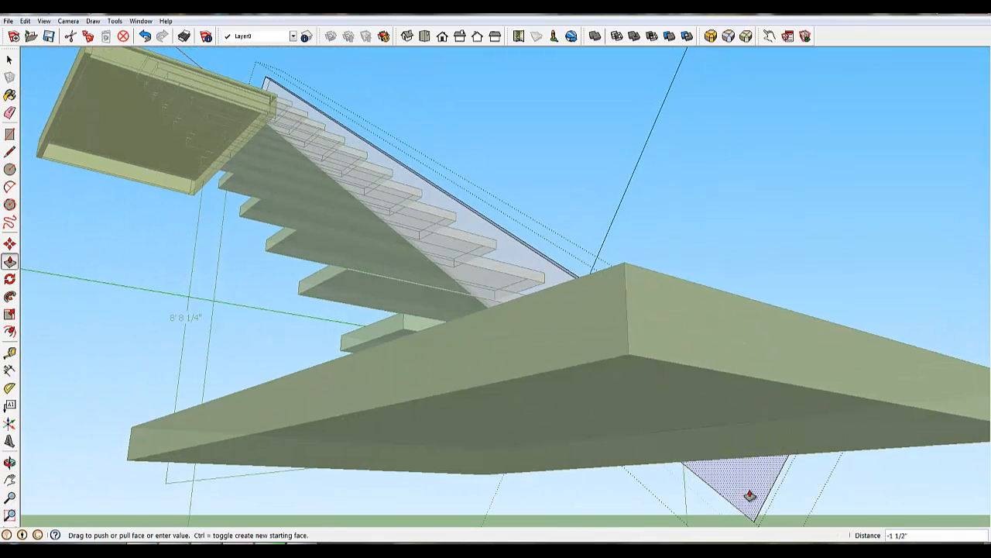
middle_drag(719, 442, 478, 464)
drag(478, 464, 439, 465)
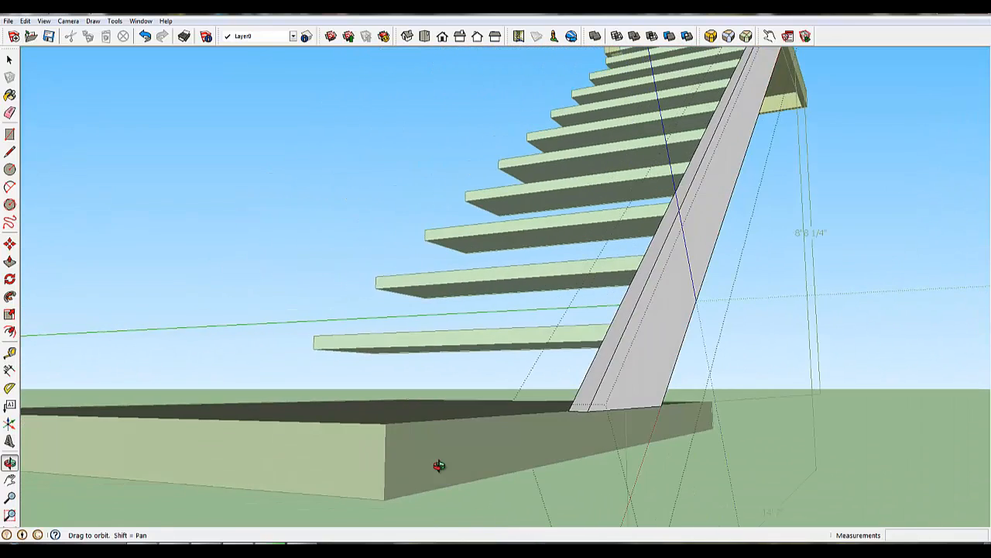
Step: Examine the stringer's upper end up close where it passes the wooden upper landing and top tread
middle_drag(810, 209, 802, 79)
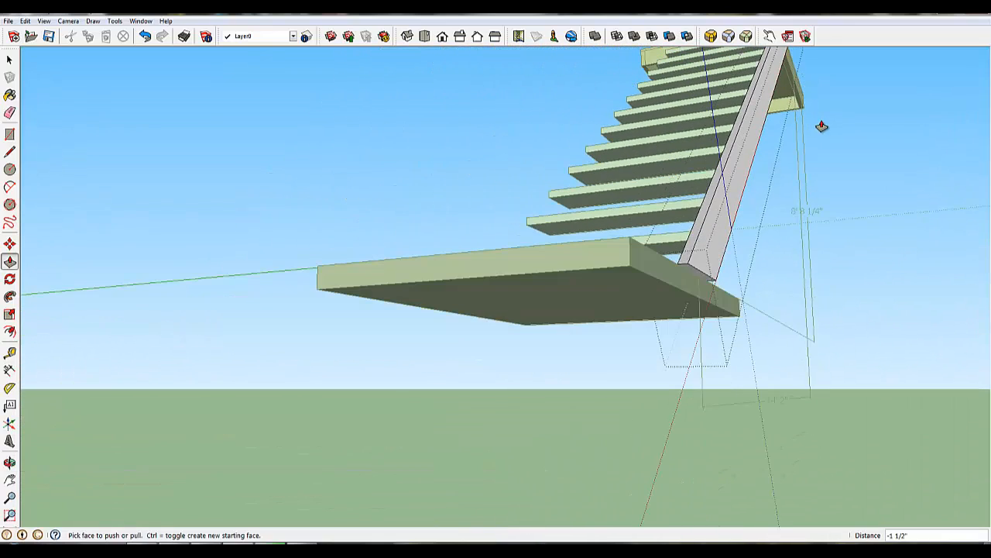
drag(807, 126, 781, 274)
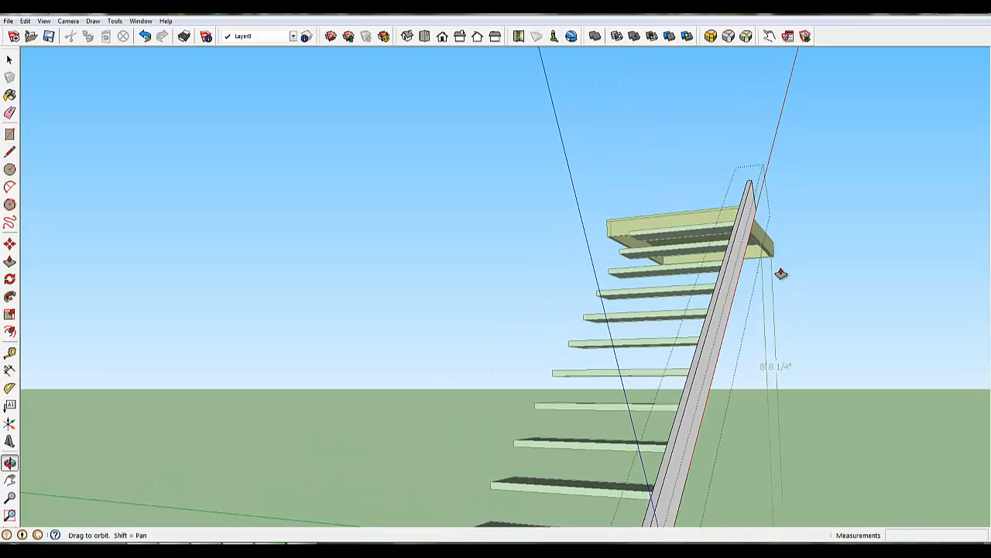
middle_drag(681, 262, 603, 288)
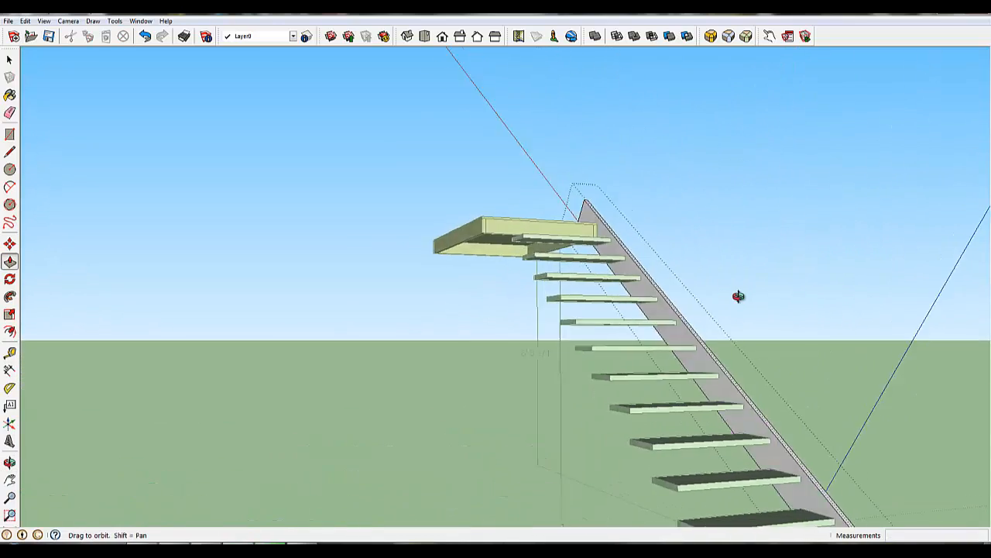
scroll(525, 247, up, 5)
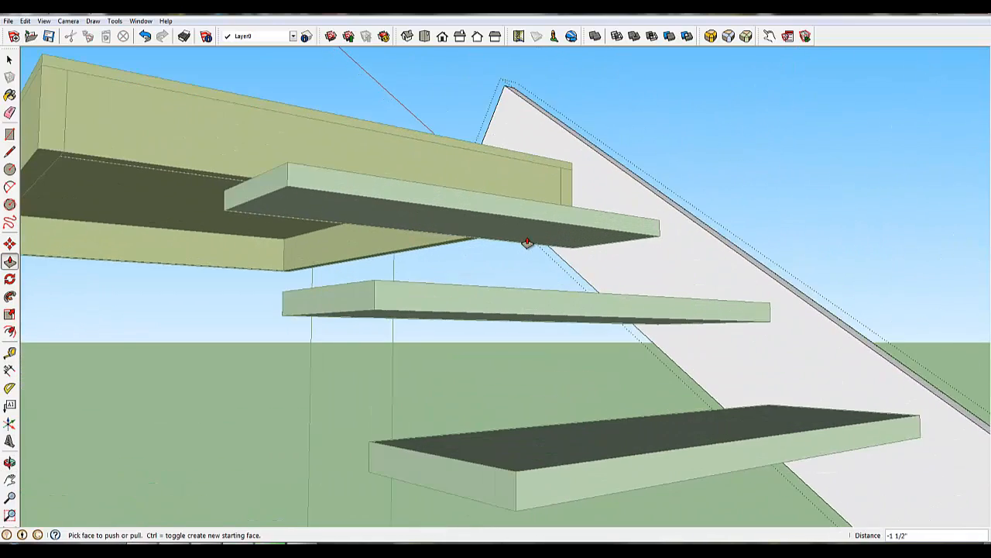